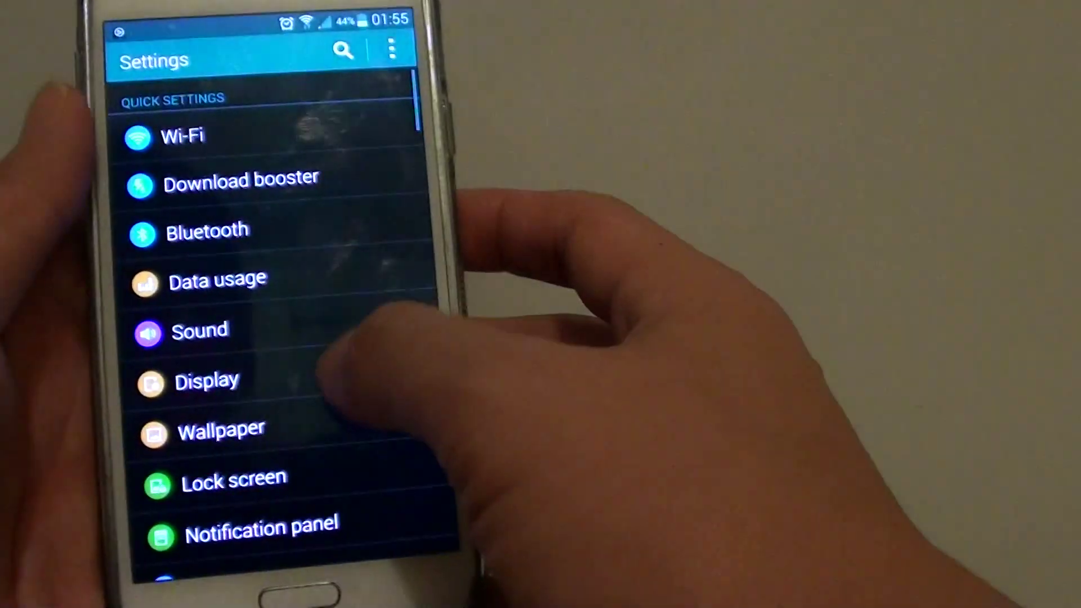
scroll(279, 338, "down", 10)
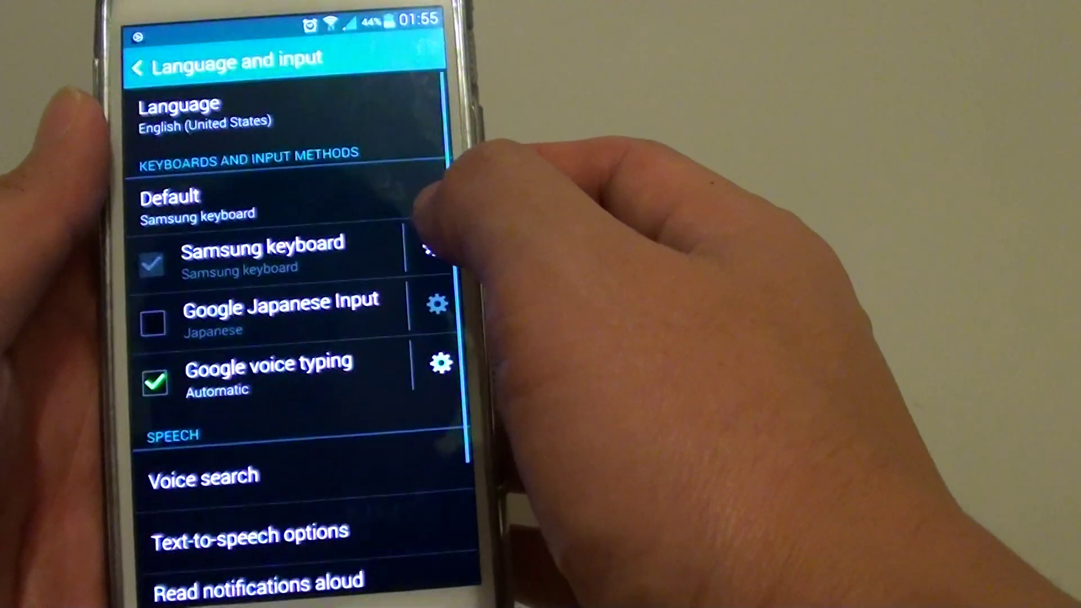
scroll(296, 338, "down", 3)
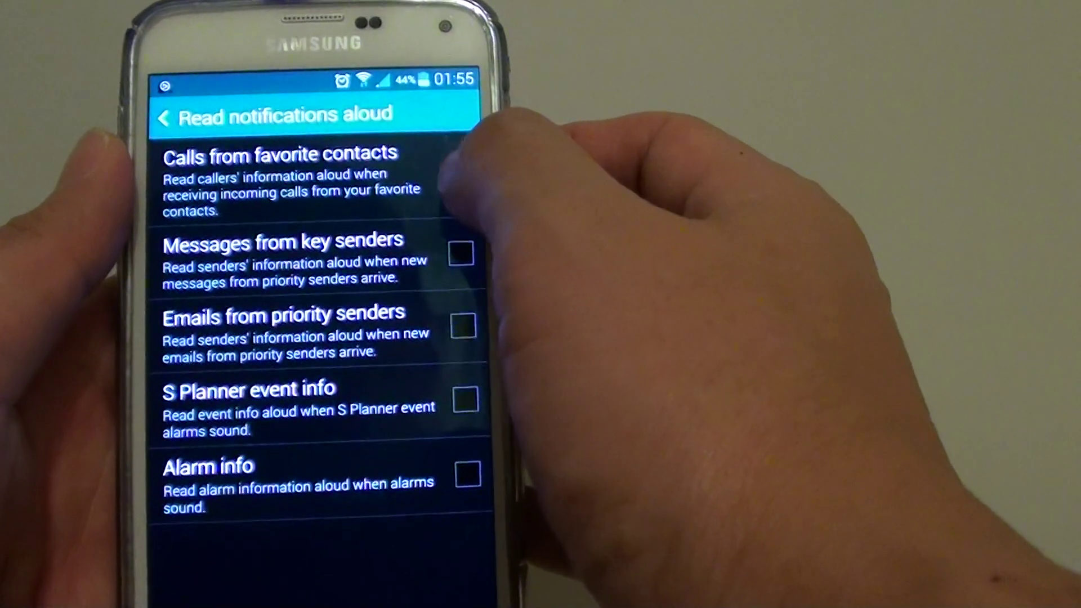
- Tick 'Calls from favorite contacts' on the read-notifications-aloud page
left_click(460, 169)
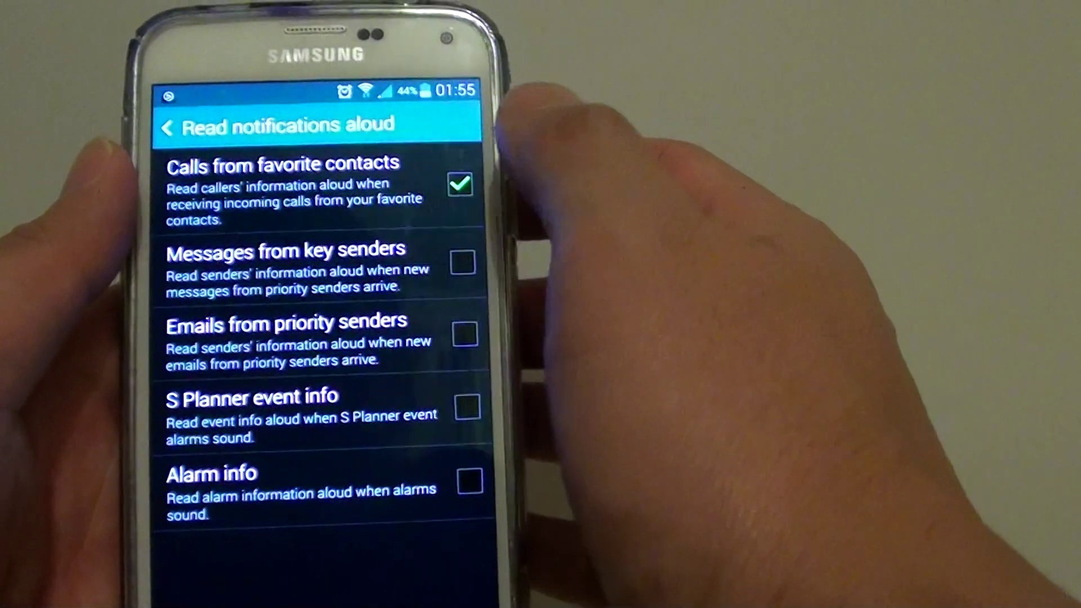